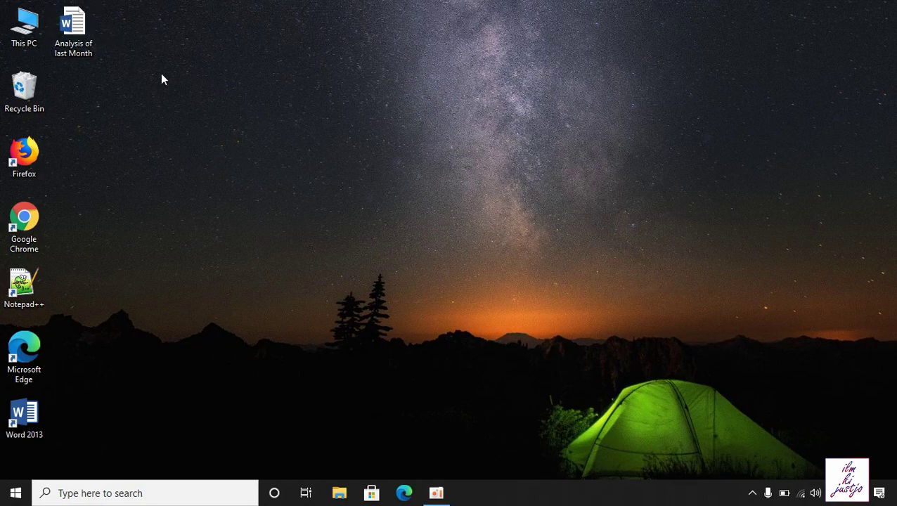
Open the 'Analysis of last Month' document from its desktop icon.
{"action": "right_click", "coordinate": [76, 25]}
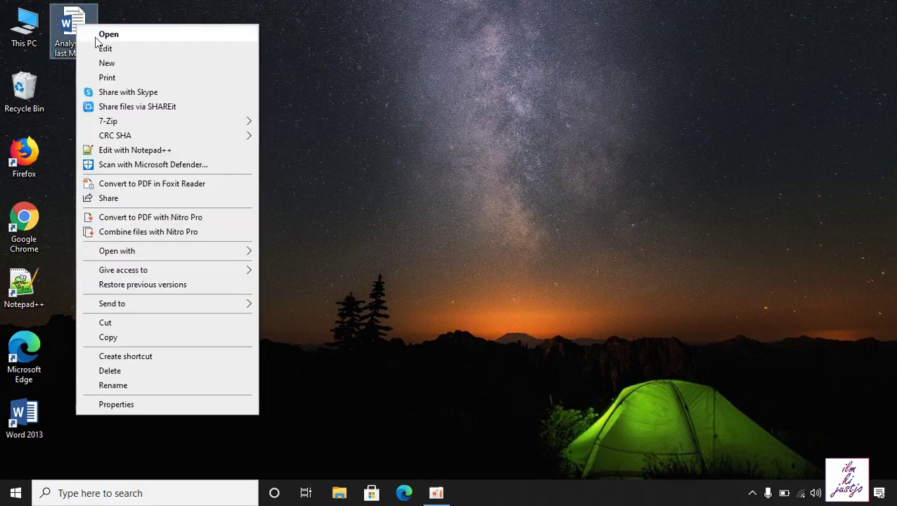
{"action": "left_click", "coordinate": [98, 35]}
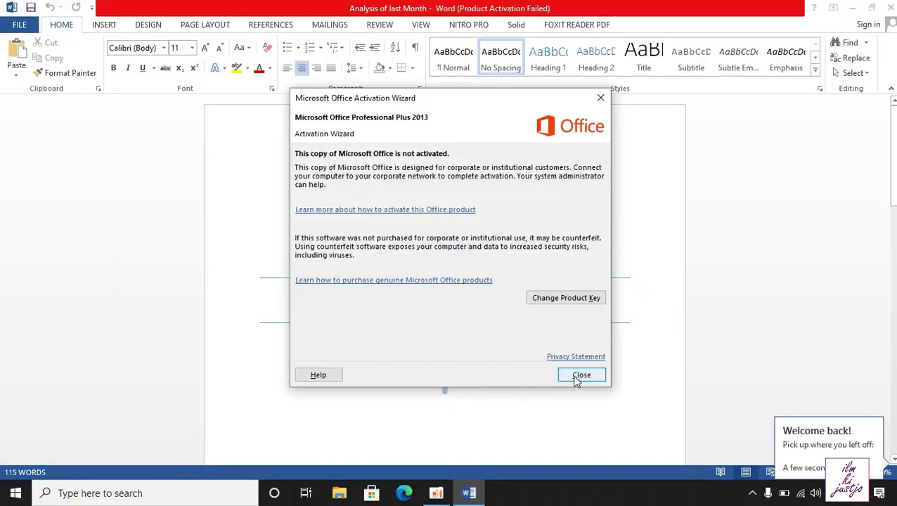
Dismiss the Office activation notice and scroll down to page 2.
{"action": "left_click", "coordinate": [577, 377]}
{"action": "scroll", "coordinate": [837, 198], "scroll_direction": "down", "scroll_amount": 10}
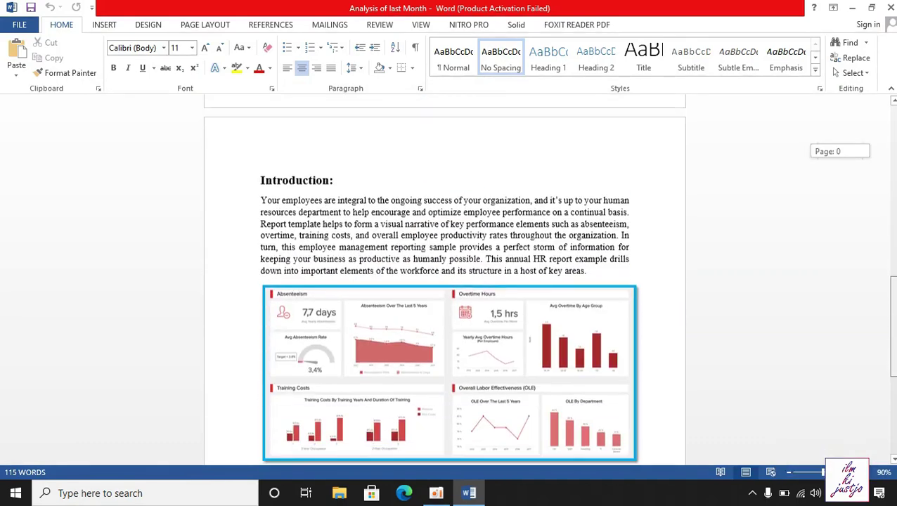
{"action": "scroll", "coordinate": [309, 316], "scroll_direction": "down", "scroll_amount": 3}
{"action": "scroll", "coordinate": [309, 316], "scroll_direction": "down", "scroll_amount": 1}
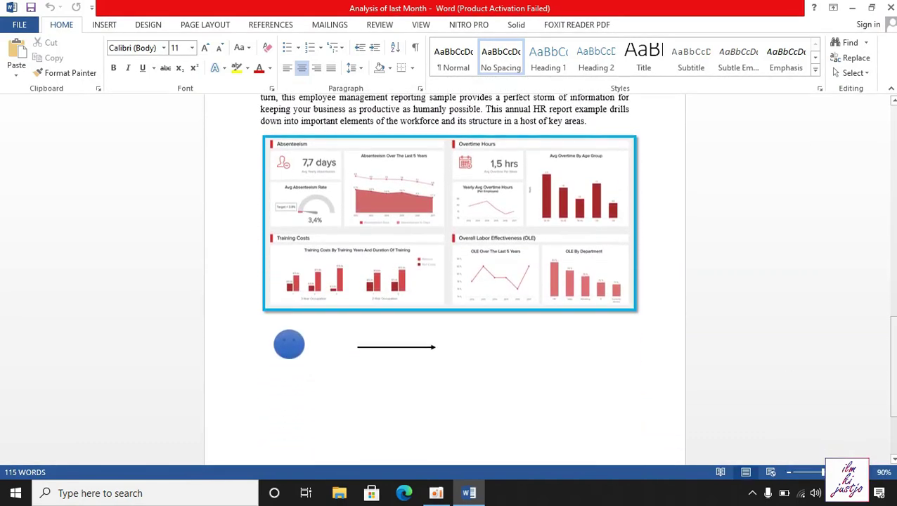
Delete the blue circle and the arrow below the dashboard image.
{"action": "left_click", "coordinate": [291, 341]}
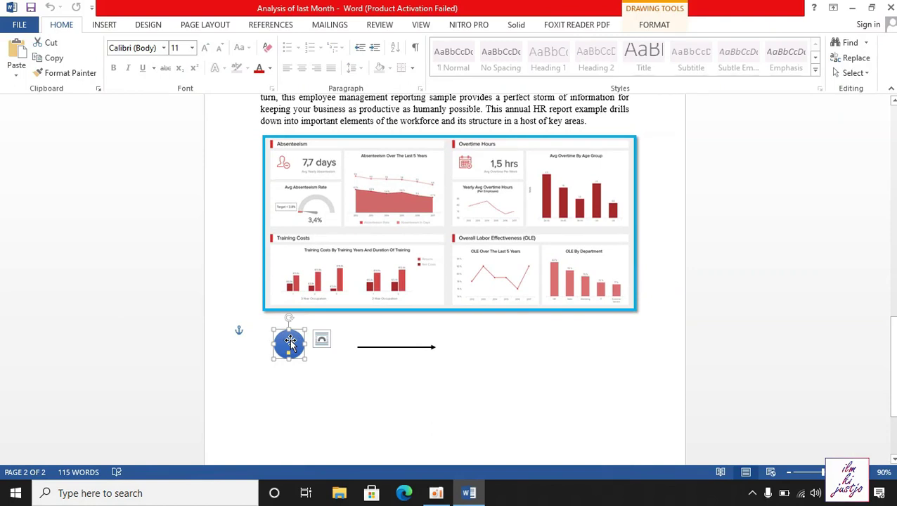
{"action": "key", "text": "Delete"}
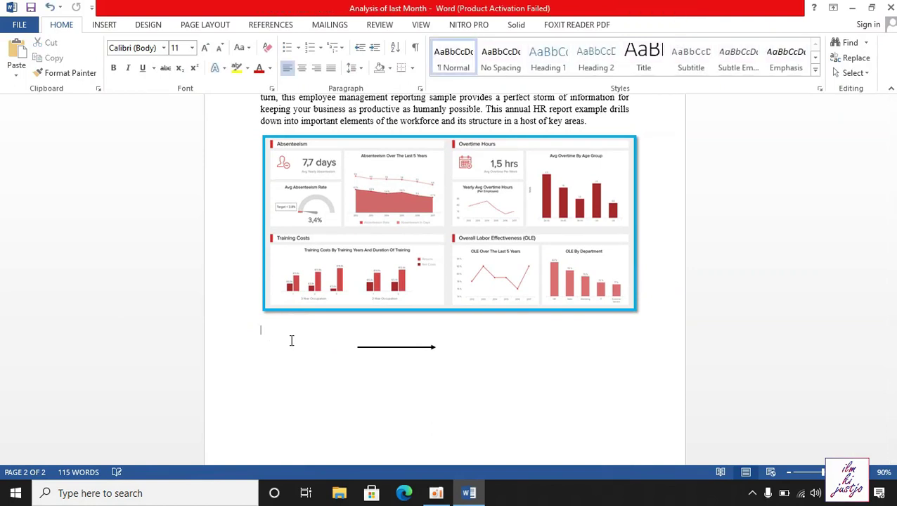
{"action": "left_click", "coordinate": [371, 347]}
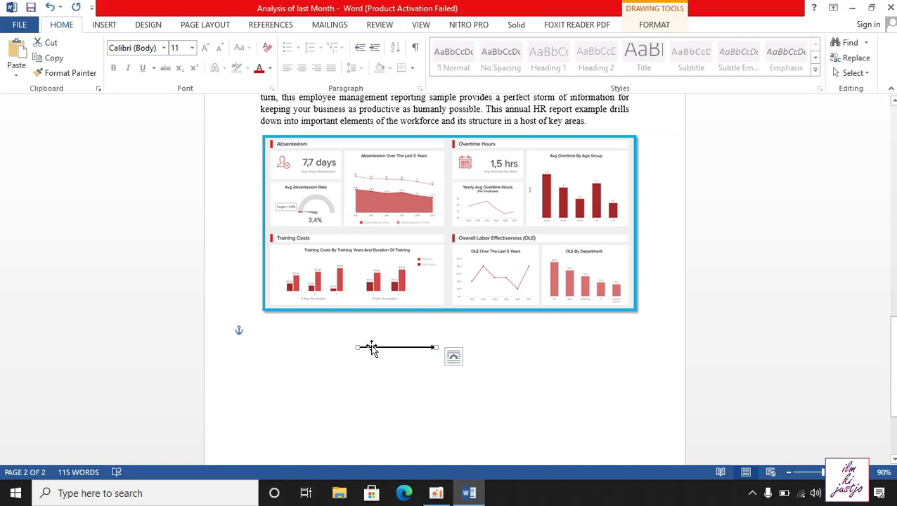
{"action": "key", "text": "Delete"}
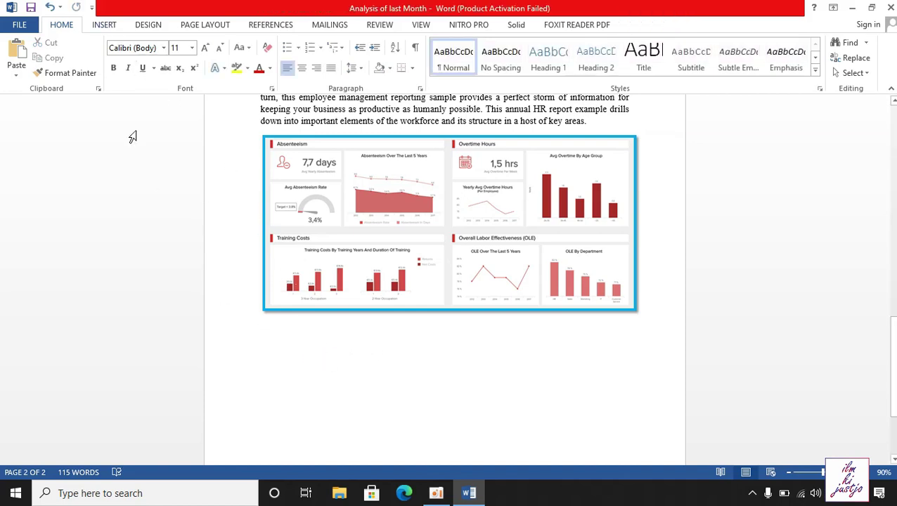
Open the SmartArt gallery and browse the List, Process, Cycle, Hierarchy, Relationship and Matrix categories.
{"action": "left_click", "coordinate": [103, 26]}
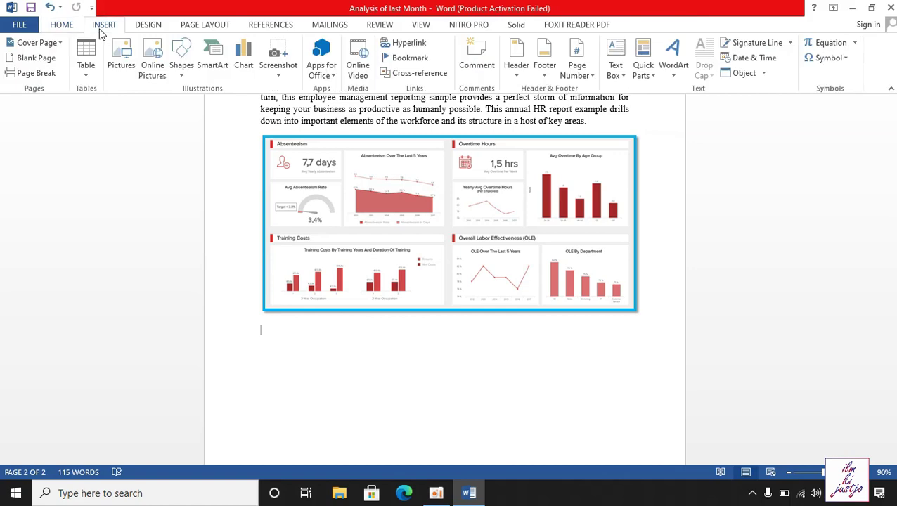
{"action": "left_click", "coordinate": [213, 65]}
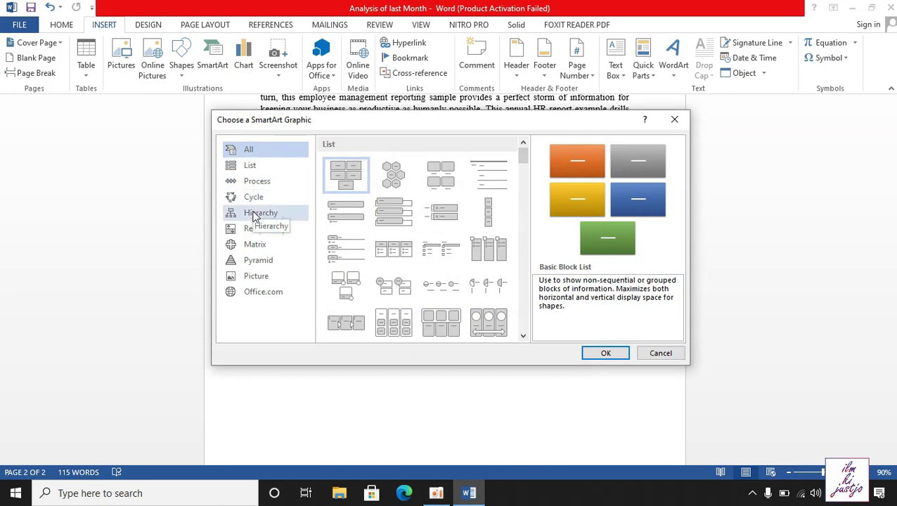
{"action": "left_click", "coordinate": [250, 166]}
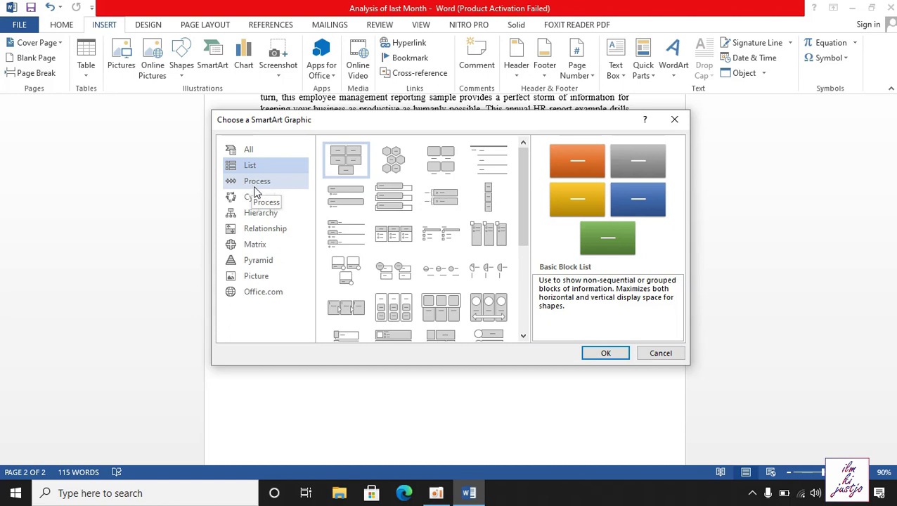
{"action": "left_click", "coordinate": [256, 189]}
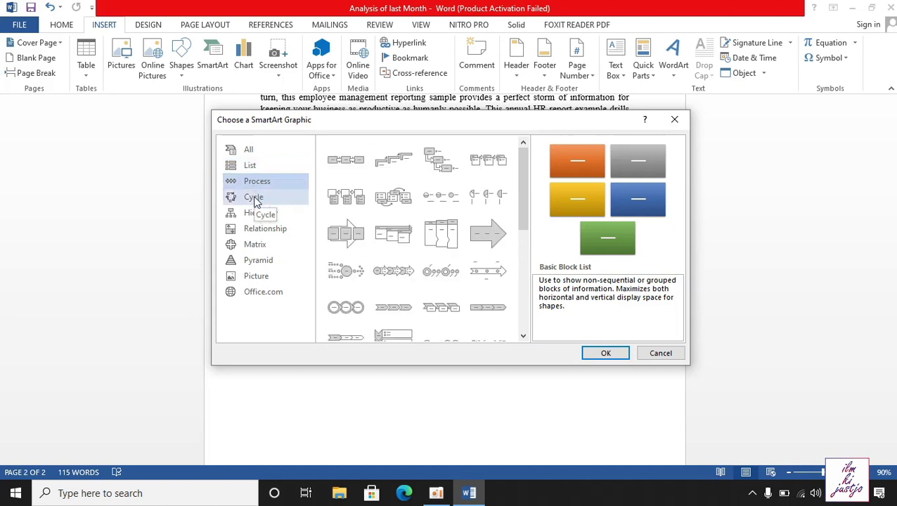
{"action": "left_click", "coordinate": [256, 200]}
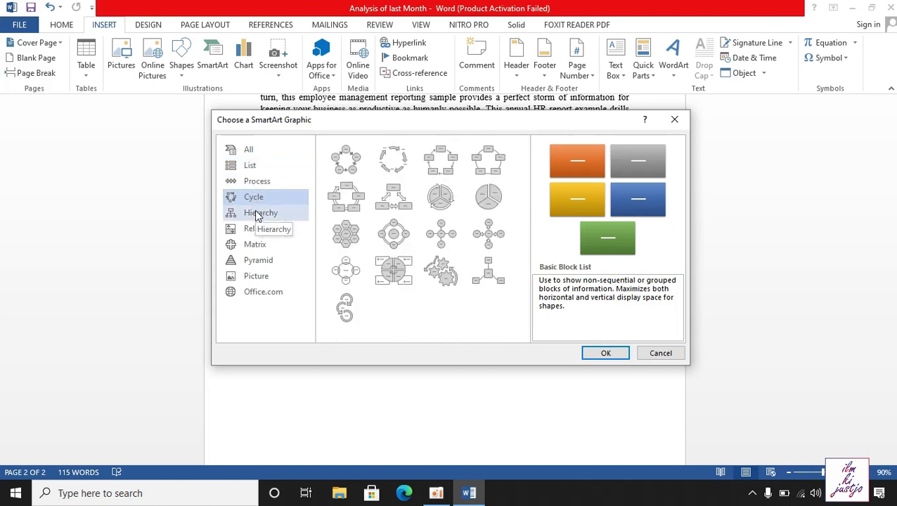
{"action": "left_click", "coordinate": [259, 213]}
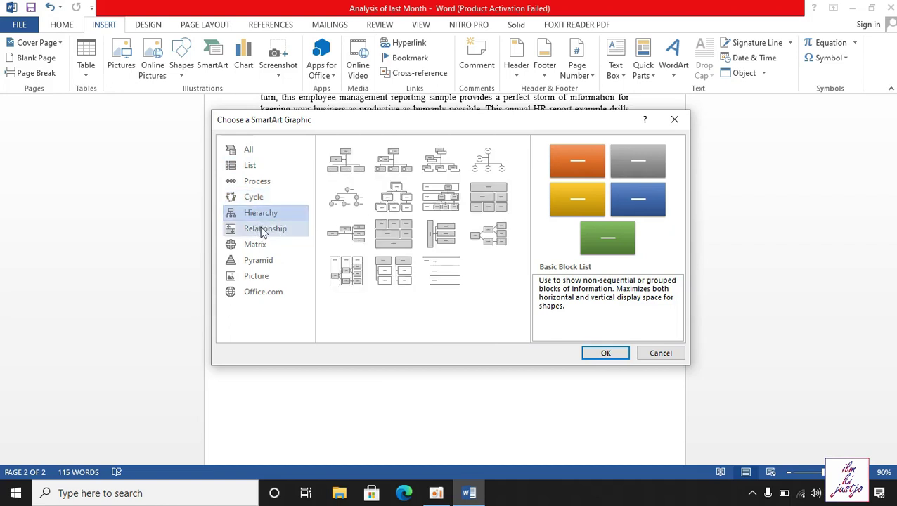
{"action": "left_click", "coordinate": [261, 229]}
{"action": "left_click", "coordinate": [260, 244]}
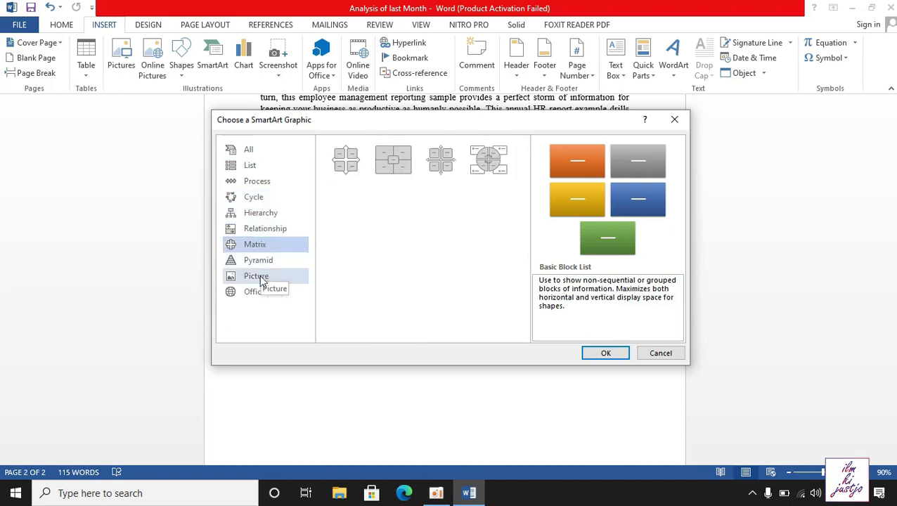
{"action": "left_click", "coordinate": [250, 152]}
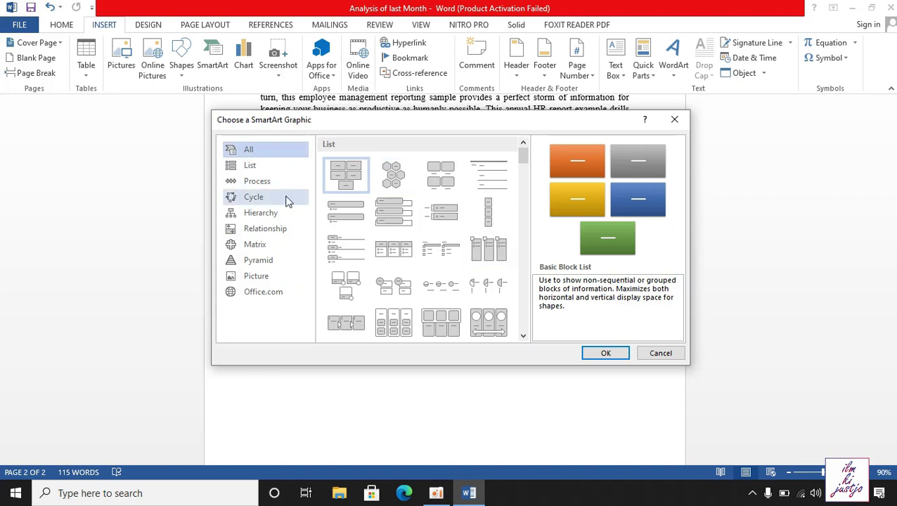
Pick the Horizontal Bullet List layout from the List category.
{"action": "left_click", "coordinate": [256, 167]}
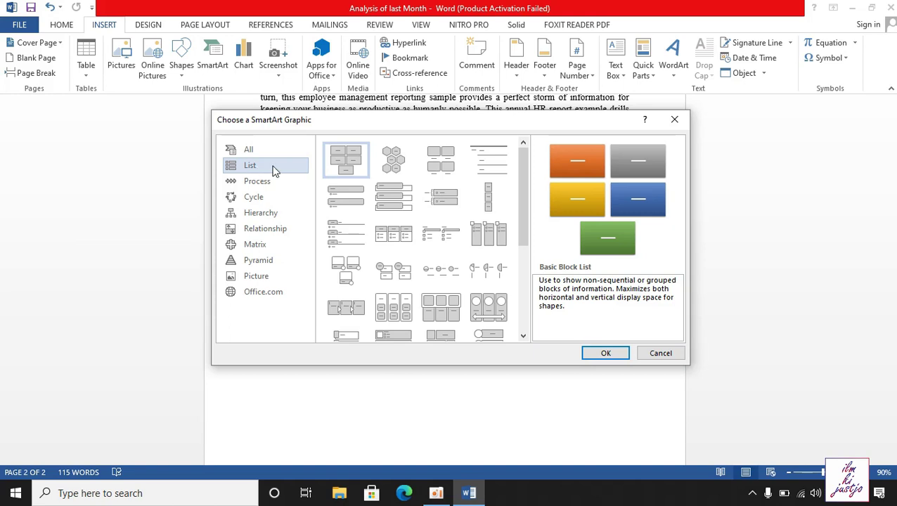
{"action": "left_click", "coordinate": [271, 181]}
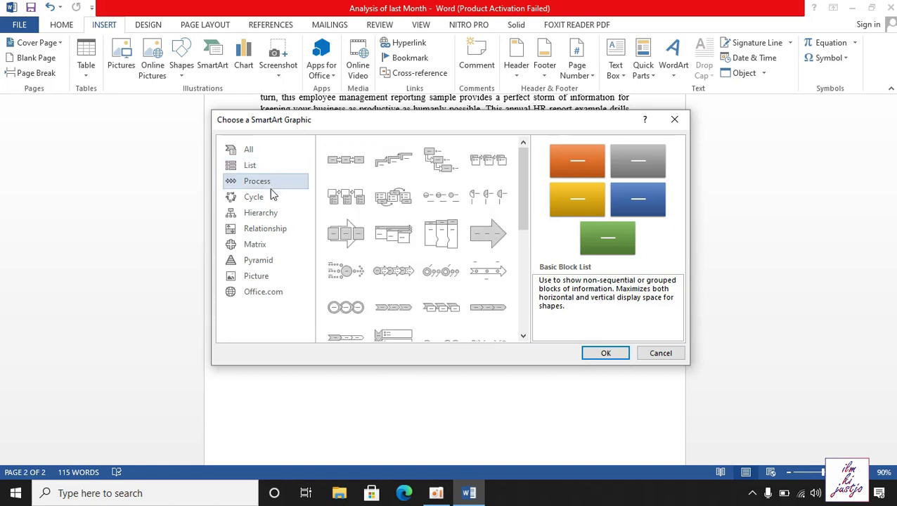
{"action": "left_click", "coordinate": [271, 198]}
{"action": "left_click", "coordinate": [272, 213]}
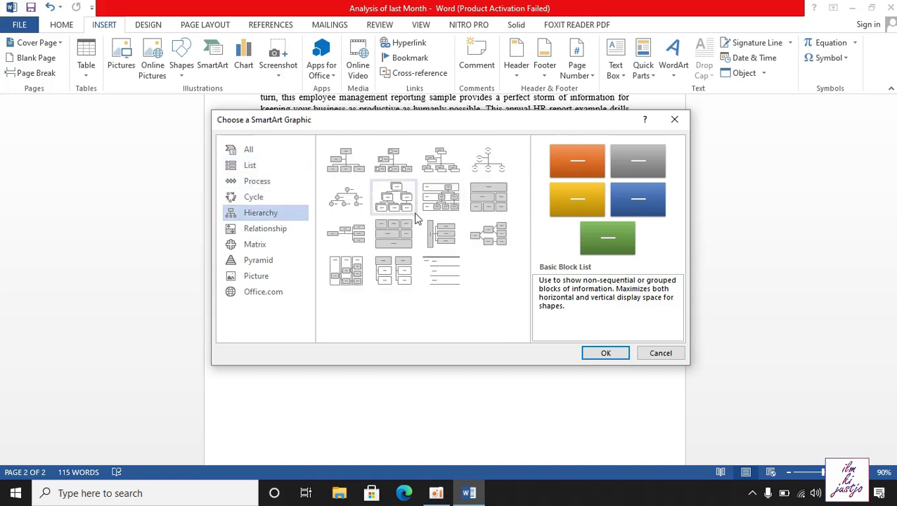
{"action": "left_click", "coordinate": [257, 169]}
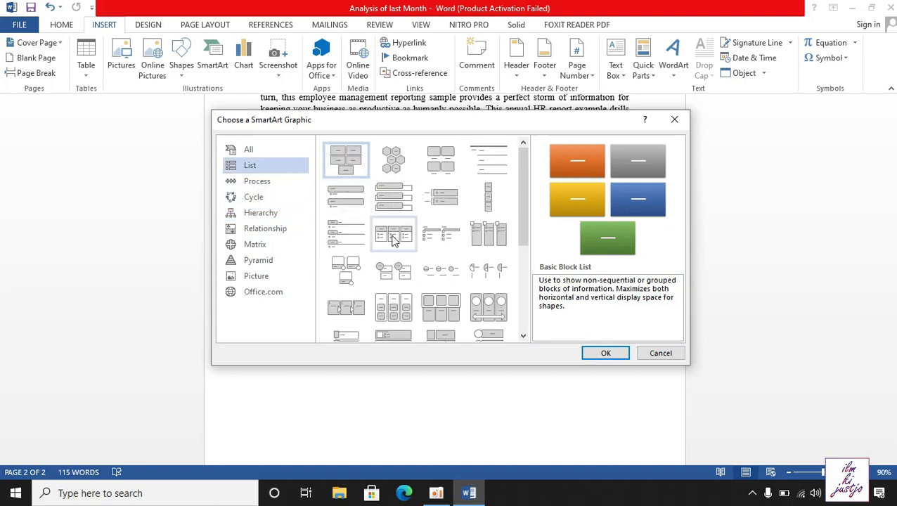
{"action": "left_click", "coordinate": [396, 239]}
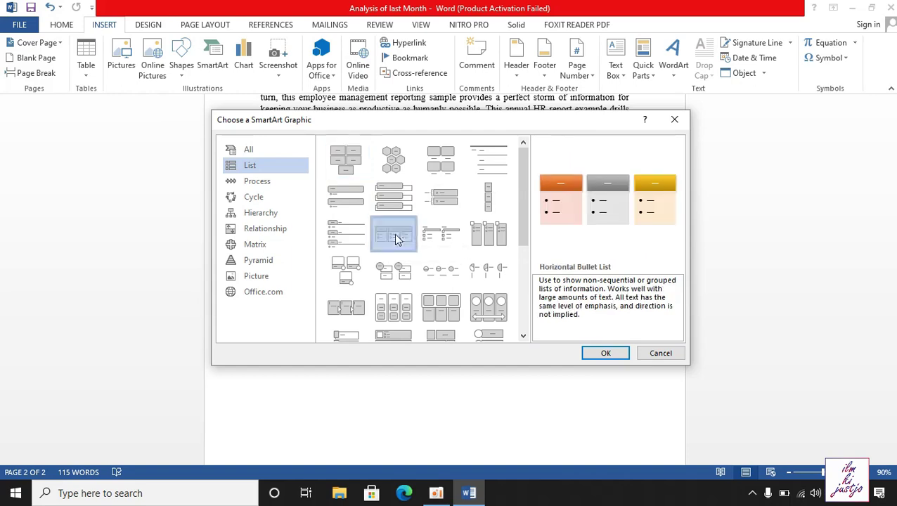
Insert the Horizontal Bullet List graphic and recolor it with the Colorful blue-green scheme.
{"action": "left_click", "coordinate": [603, 354]}
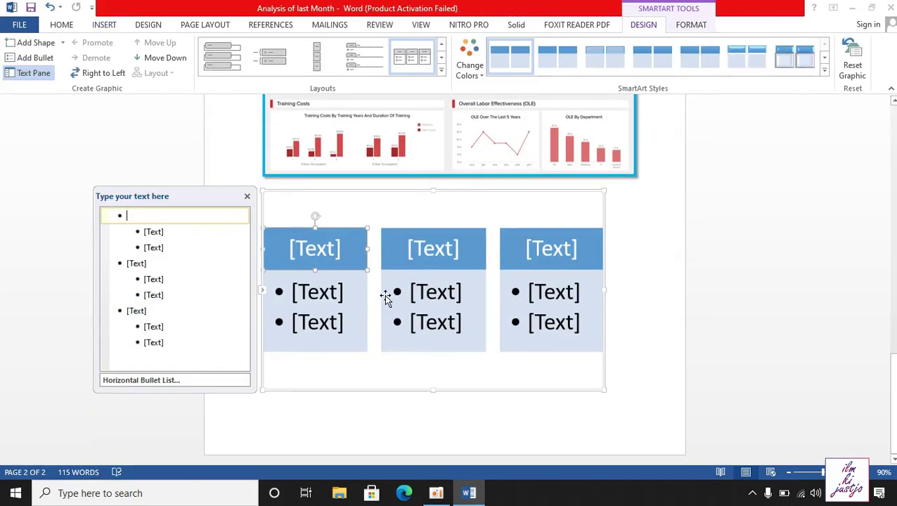
{"action": "left_click", "coordinate": [471, 69]}
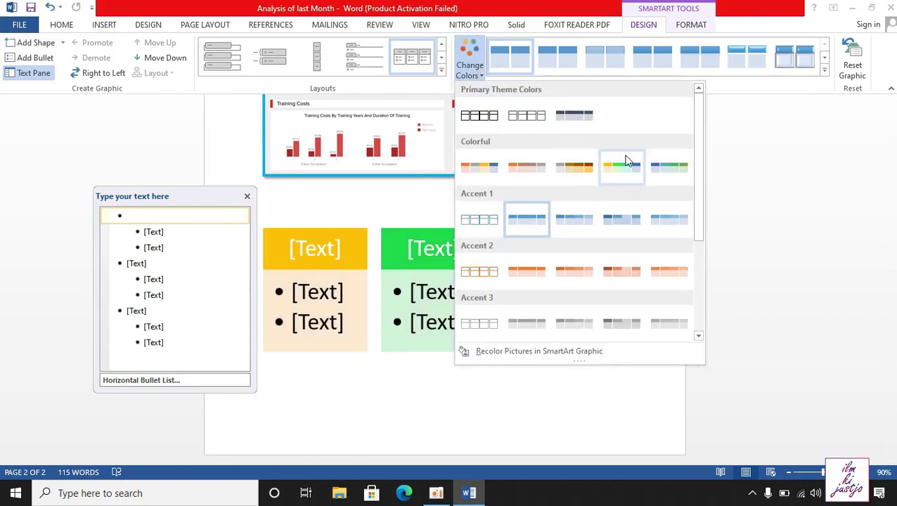
{"action": "left_click", "coordinate": [665, 173]}
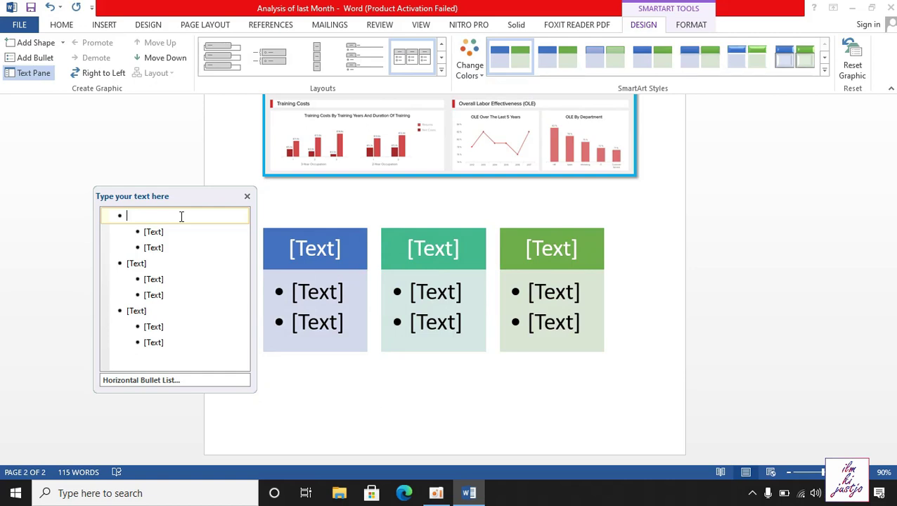
Type the headers Front End Developer, Back End Developer and Data Administrator in the Text Pane.
{"action": "type", "text": "Front "}
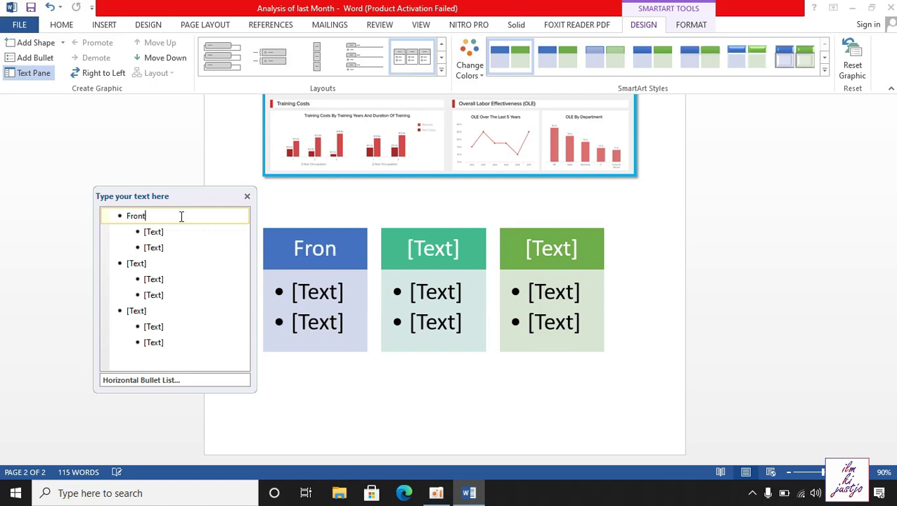
{"action": "type", "text": "End"}
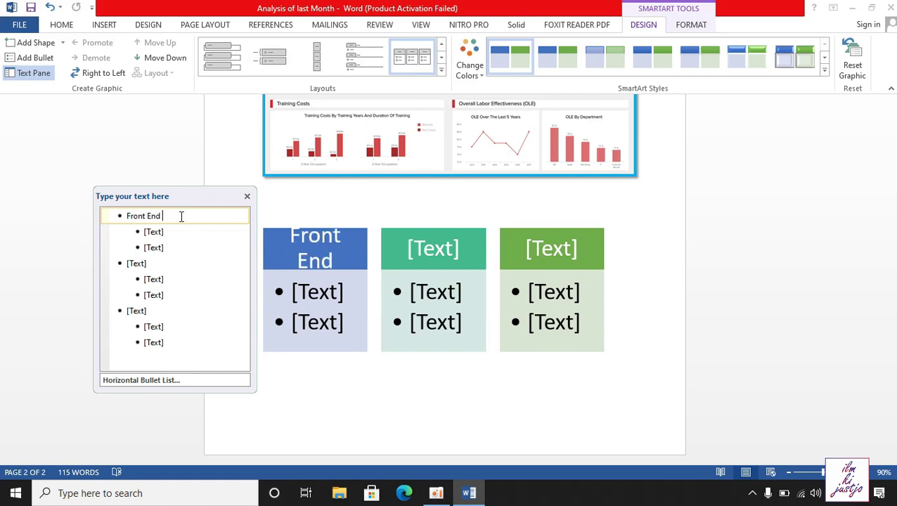
{"action": "type", "text": " Deve"}
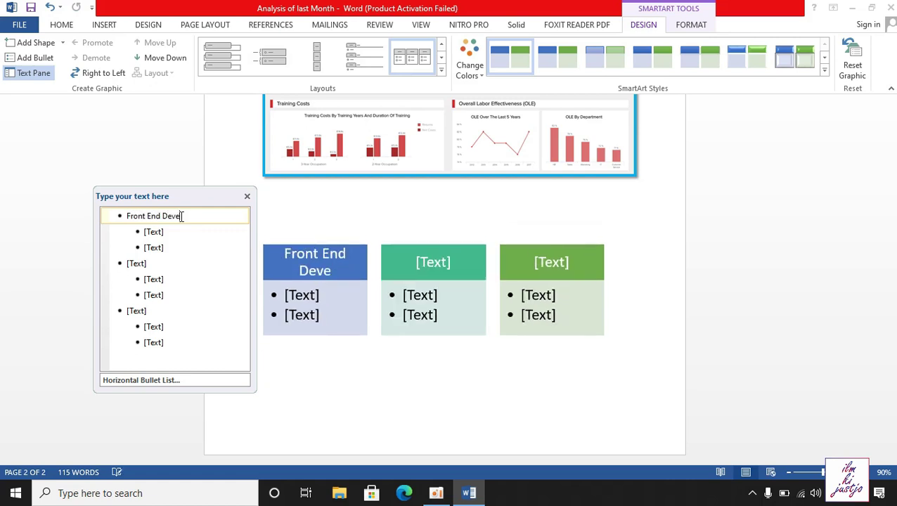
{"action": "type", "text": "loper"}
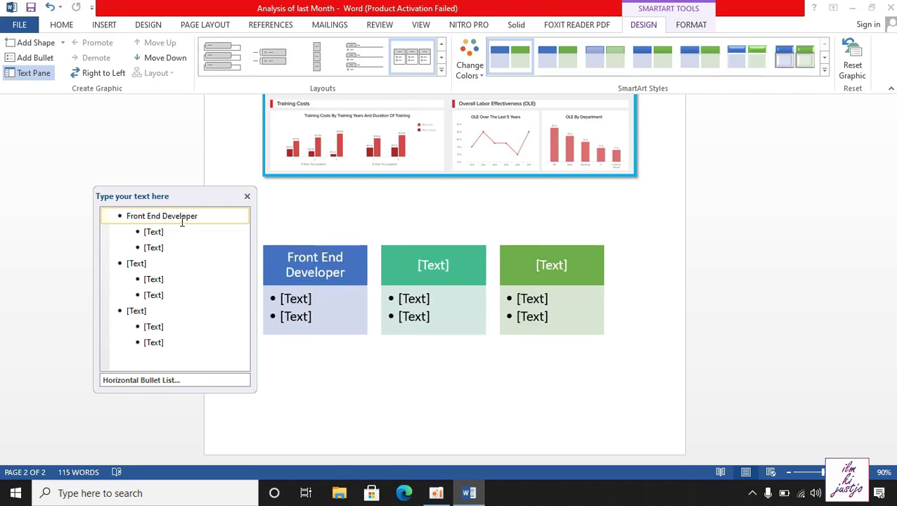
{"action": "left_click", "coordinate": [138, 263]}
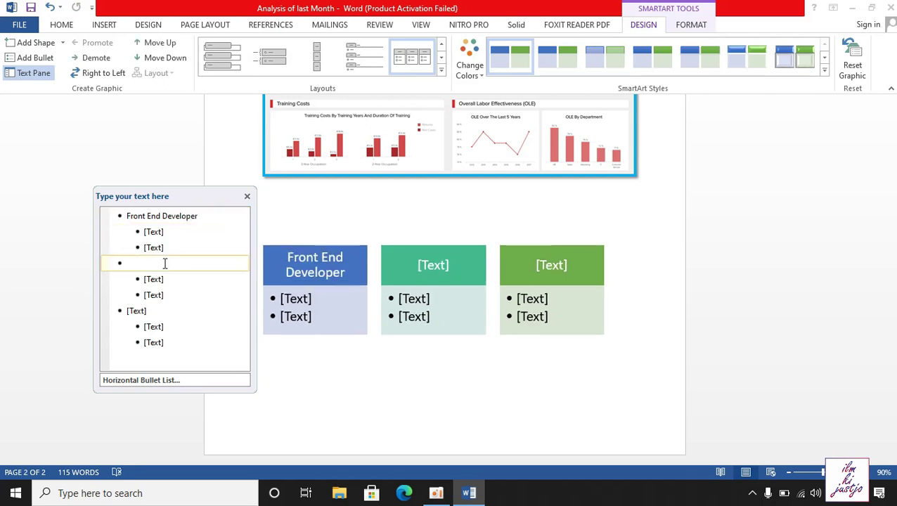
{"action": "type", "text": "Back"}
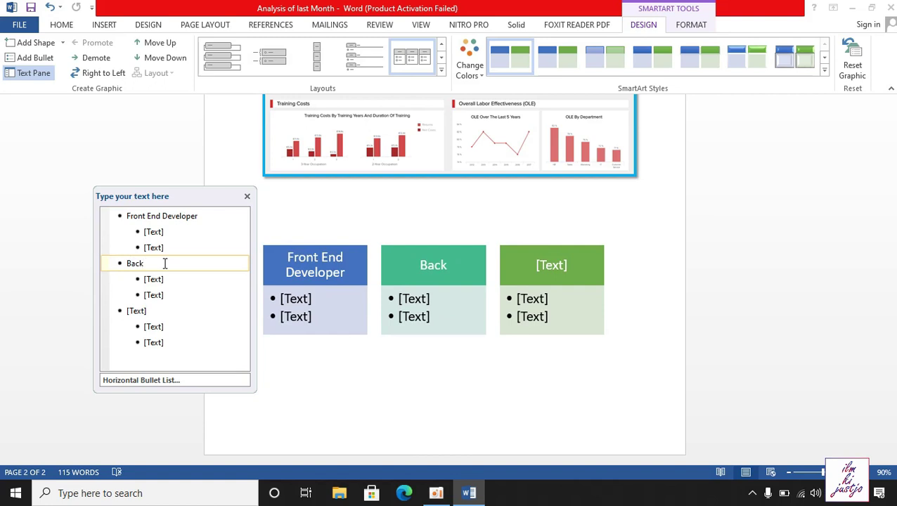
{"action": "key", "text": "BackSpace"}
{"action": "key", "text": "BackSpace"}
{"action": "key", "text": "BackSpace"}
{"action": "key", "text": "BackSpace"}
{"action": "key", "text": "BackSpace"}
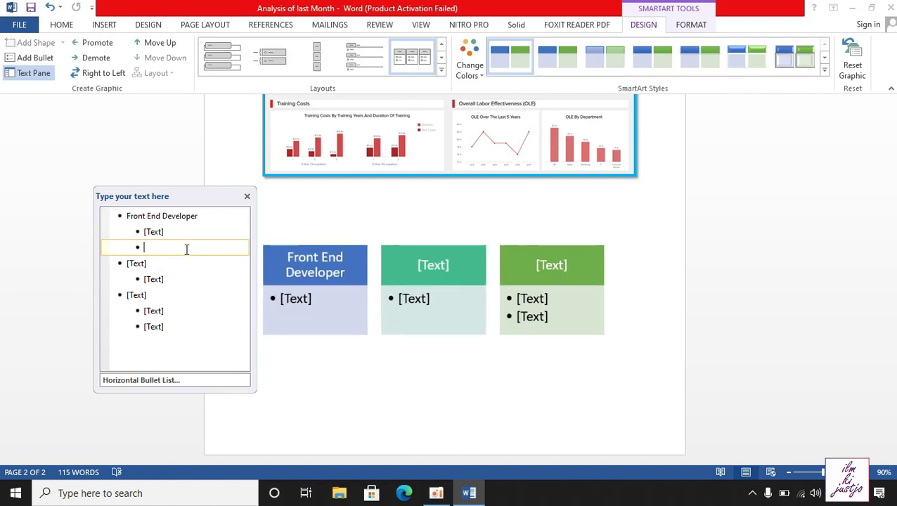
{"action": "left_click", "coordinate": [149, 263]}
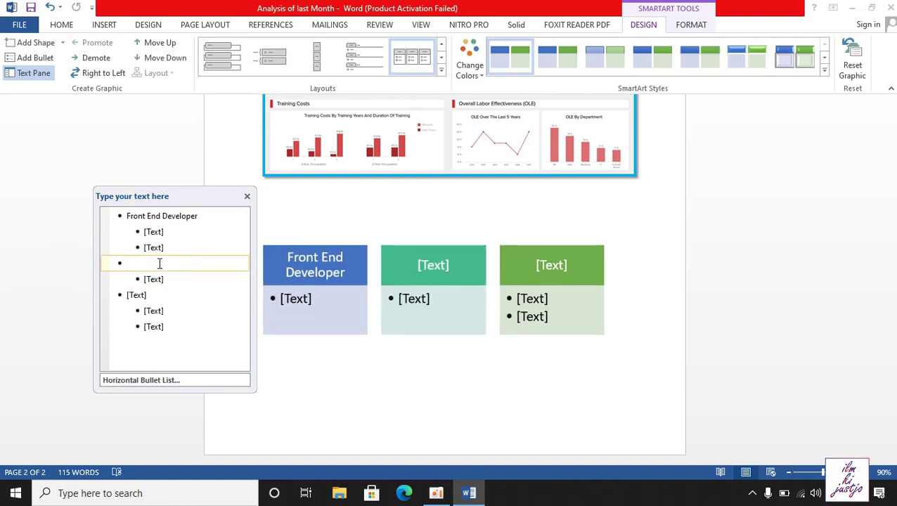
{"action": "type", "text": "Back"}
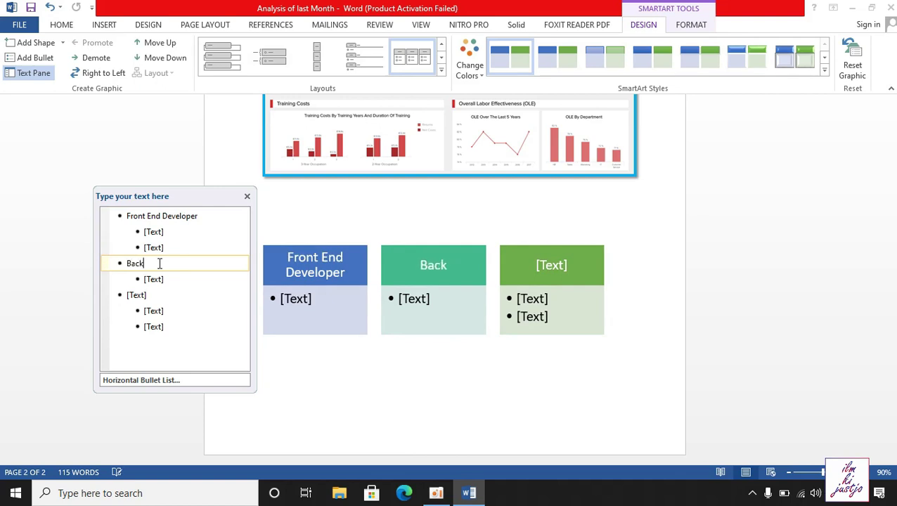
{"action": "type", "text": " en"}
{"action": "key", "text": "BackSpace"}
{"action": "key", "text": "BackSpace"}
{"action": "type", "text": "End Dev"}
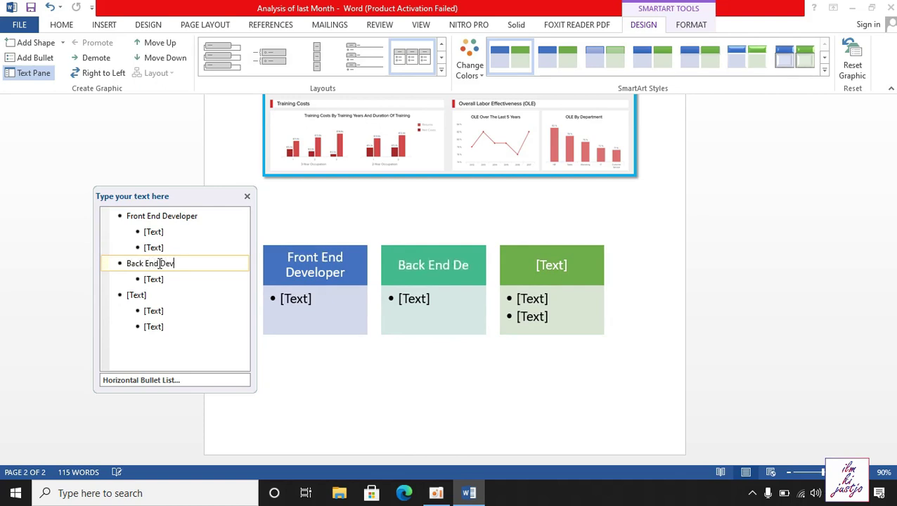
{"action": "type", "text": "eloper"}
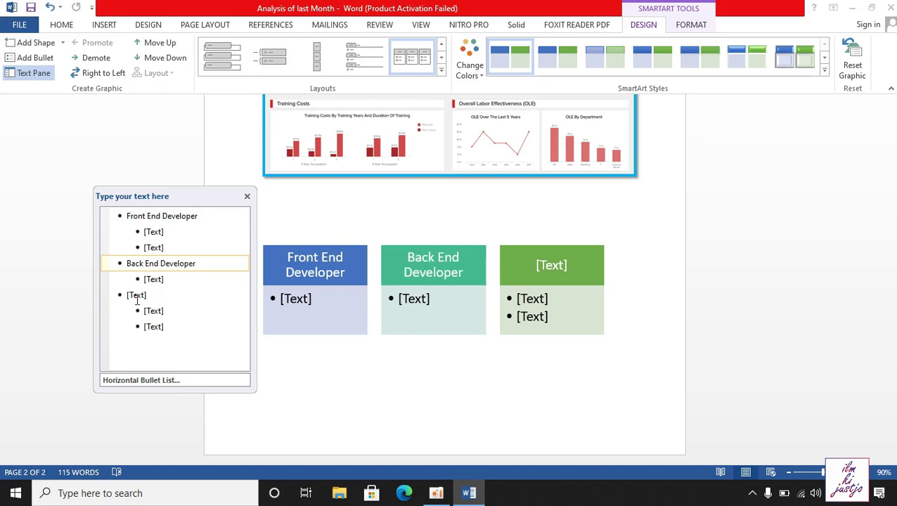
{"action": "left_click", "coordinate": [137, 296]}
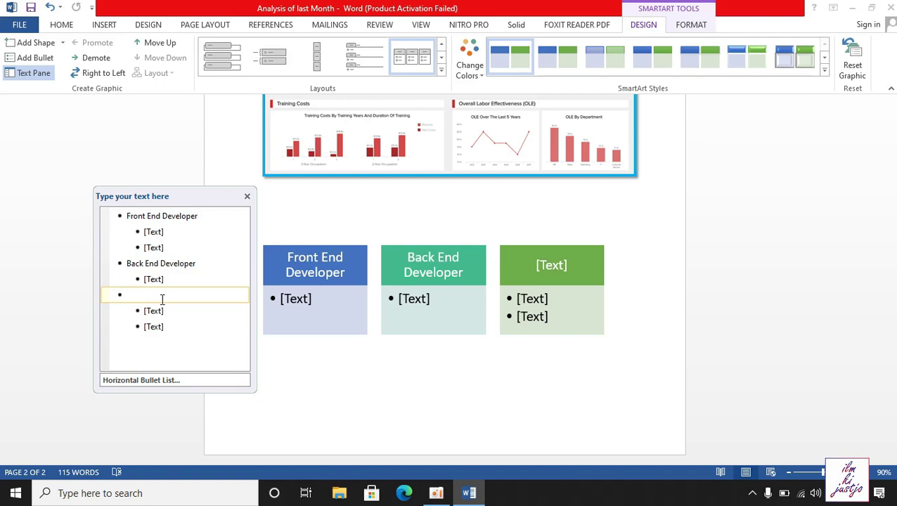
{"action": "type", "text": "Data"}
{"action": "type", "text": " Administra"}
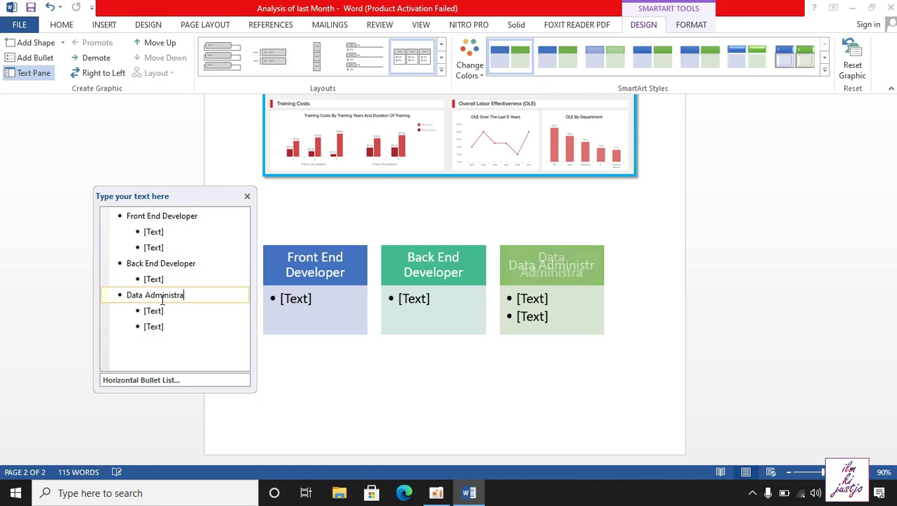
{"action": "type", "text": "tor"}
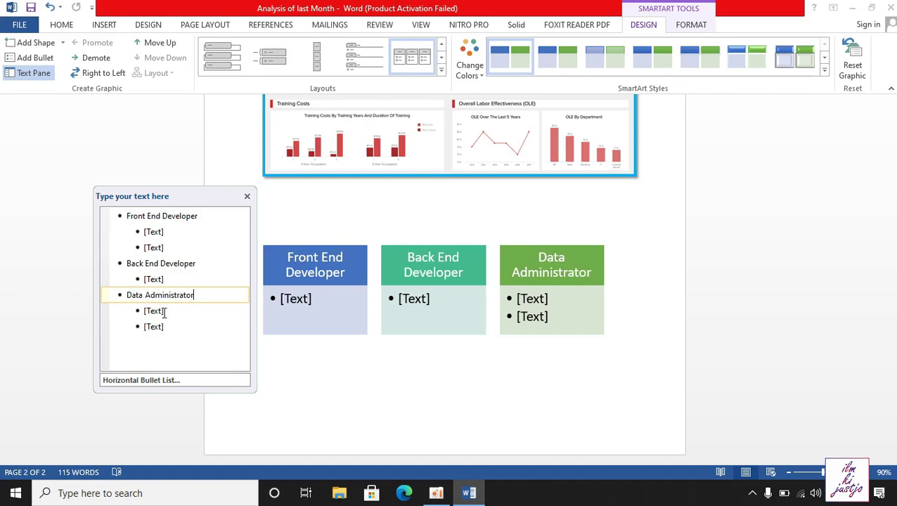
Enter two team member names under Front End Developer.
{"action": "left_click", "coordinate": [154, 232]}
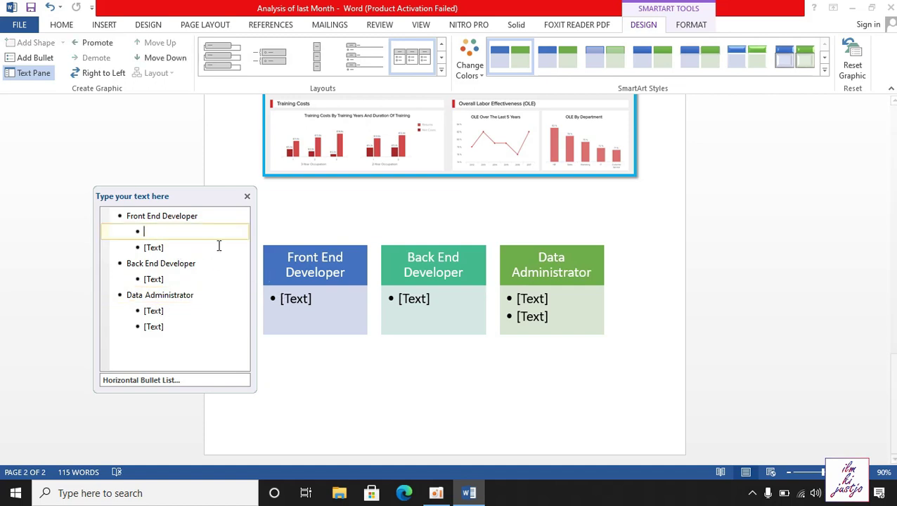
{"action": "type", "text": "Ali"}
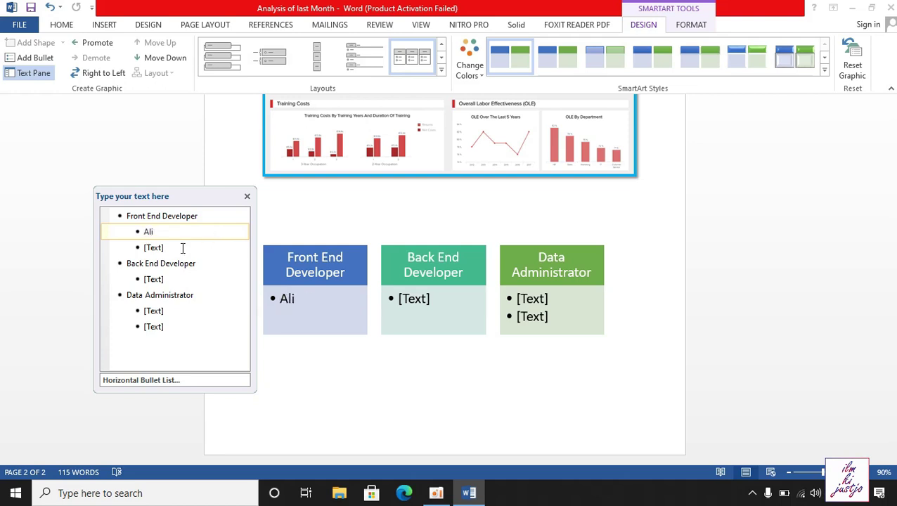
{"action": "left_click", "coordinate": [182, 247]}
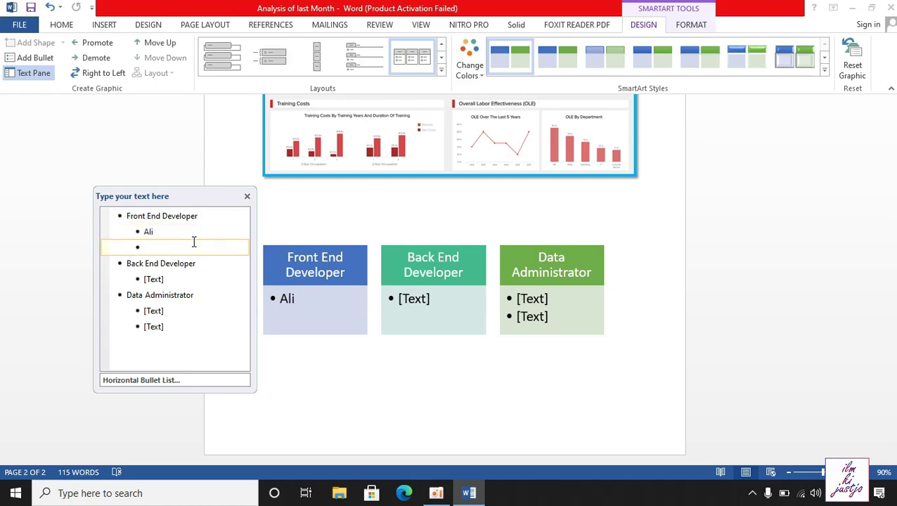
{"action": "type", "text": "Awais"}
{"action": "key", "text": "Return"}
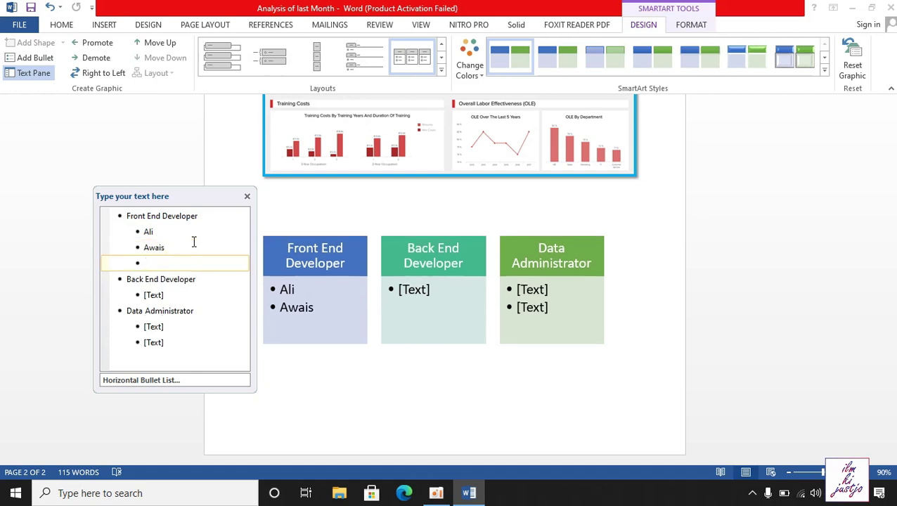
{"action": "key", "text": "BackSpace"}
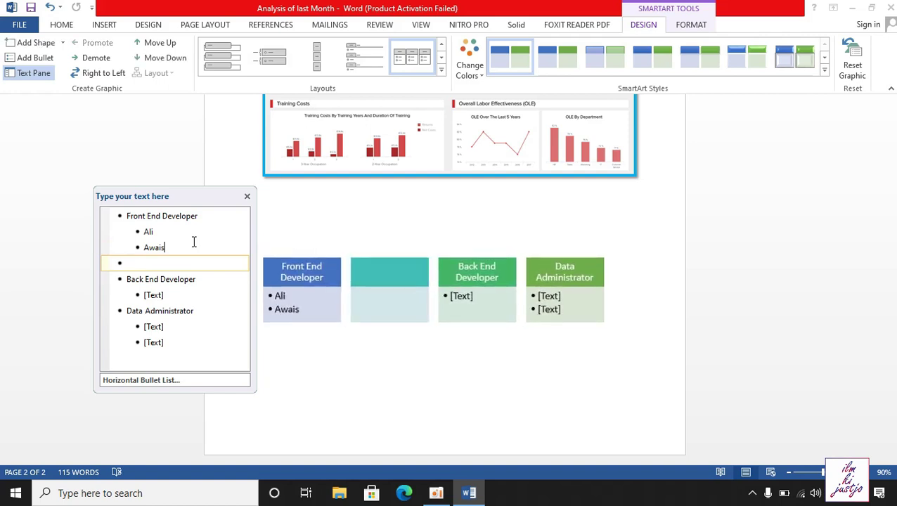
{"action": "key", "text": "BackSpace"}
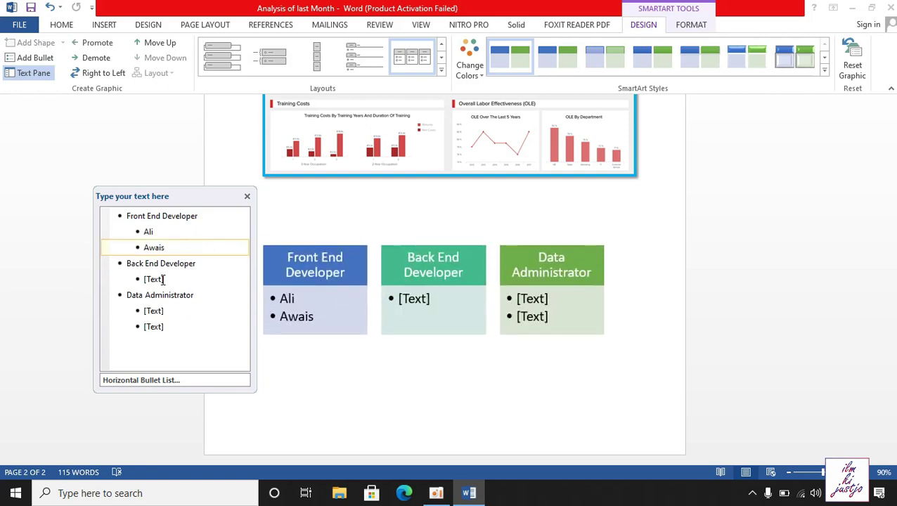
Enter two team member names under Back End Developer.
{"action": "left_click", "coordinate": [163, 280]}
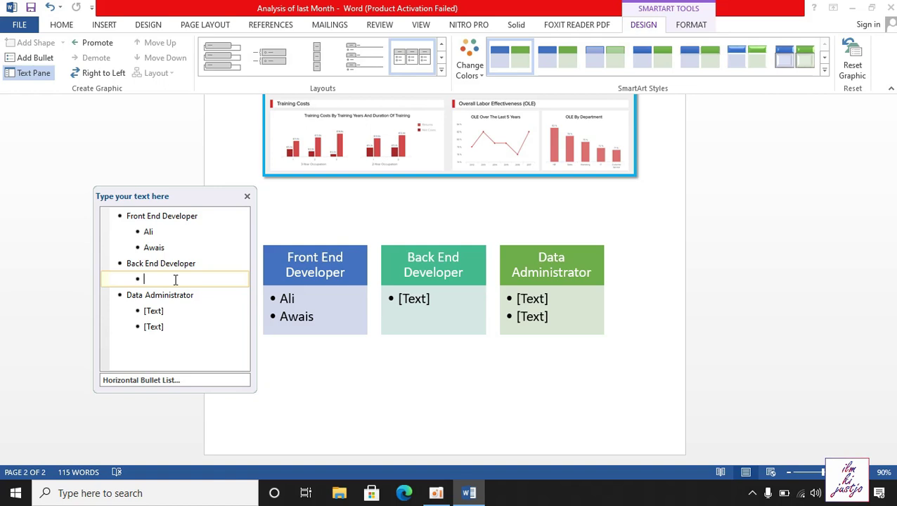
{"action": "type", "text": "Ha"}
{"action": "key", "text": "BackSpace"}
{"action": "type", "text": "ma"}
{"action": "key", "text": "BackSpace"}
{"action": "type", "text": "za"}
{"action": "key", "text": "Return"}
{"action": "type", "text": "Asif"}
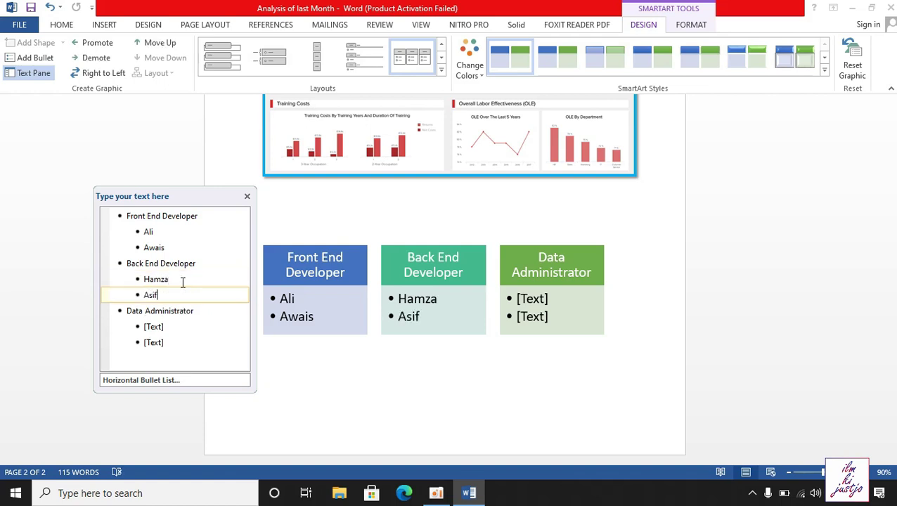
Enter two team member names under Data Administrator, then deselect the graphic.
{"action": "left_click", "coordinate": [174, 326]}
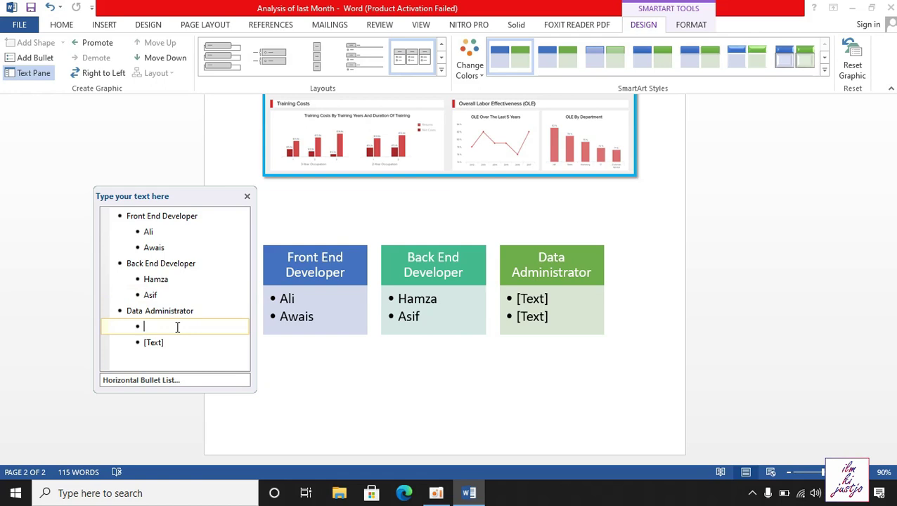
{"action": "type", "text": "Ha"}
{"action": "type", "text": "mmad"}
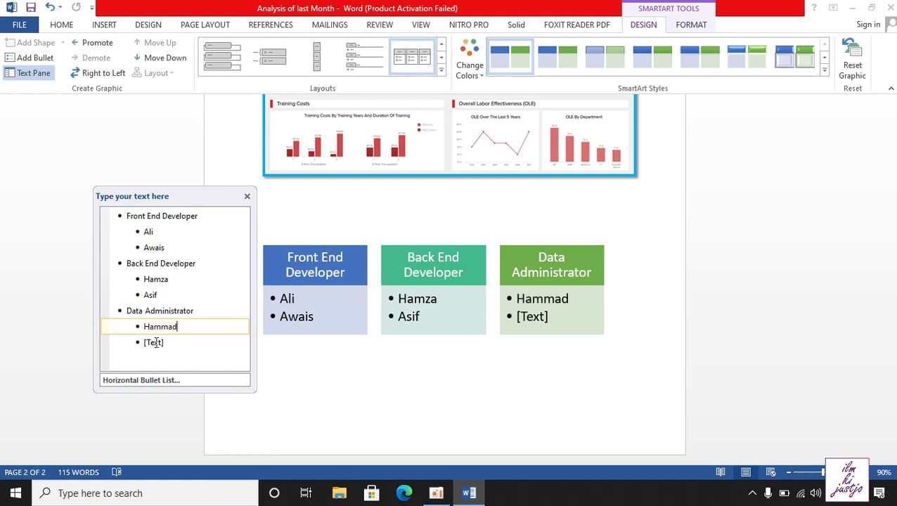
{"action": "left_click", "coordinate": [190, 342]}
{"action": "type", "text": "Us"}
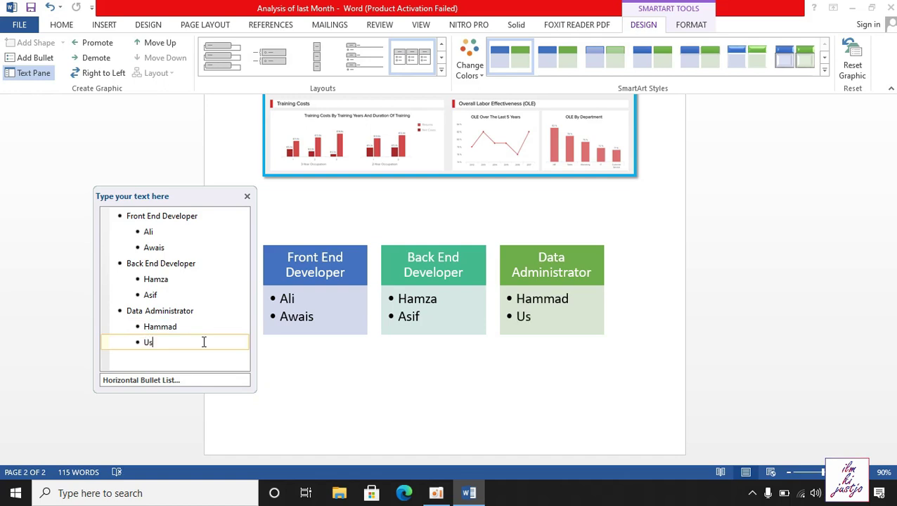
{"action": "type", "text": "man"}
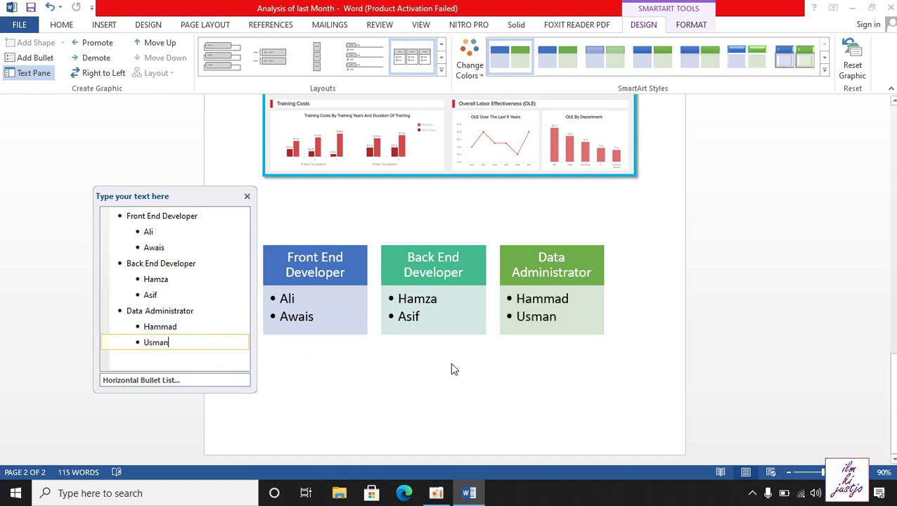
{"action": "left_click", "coordinate": [669, 333]}
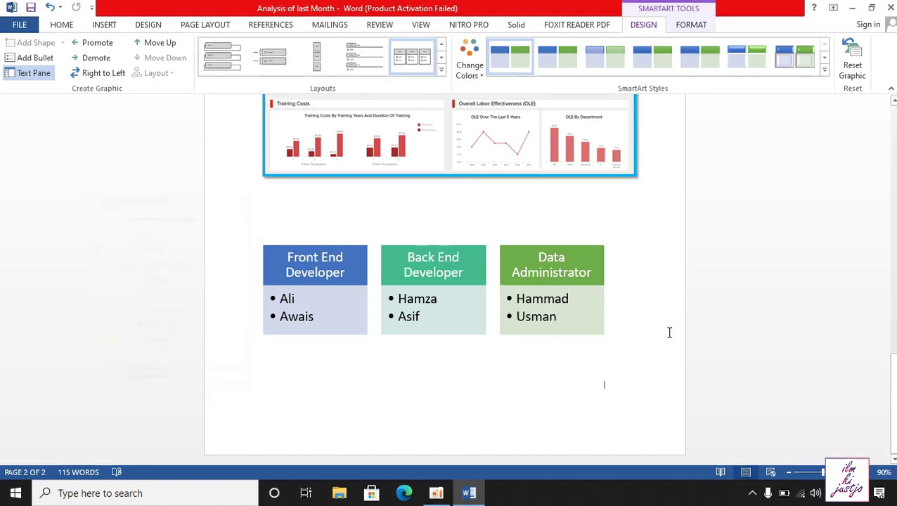
Reselect the SmartArt to reopen its text pane and review the names under each header.
{"action": "left_click", "coordinate": [479, 325]}
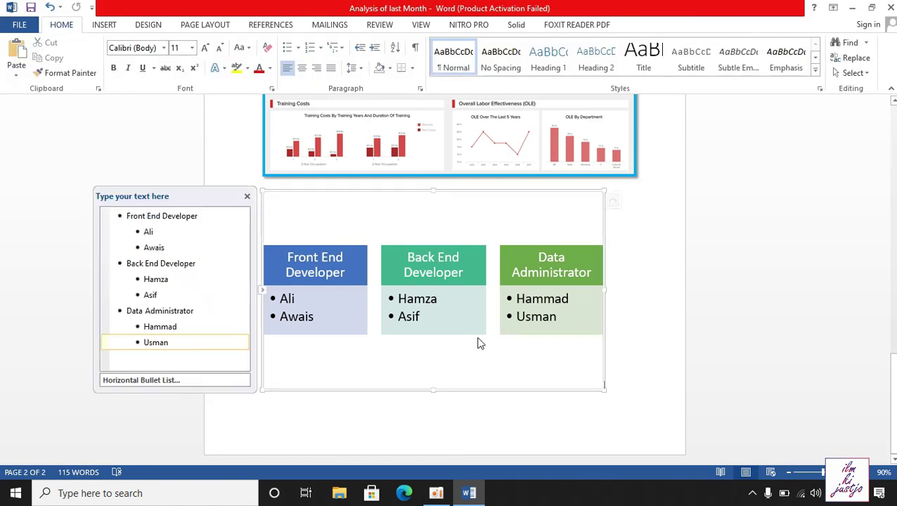
{"action": "left_click", "coordinate": [685, 291]}
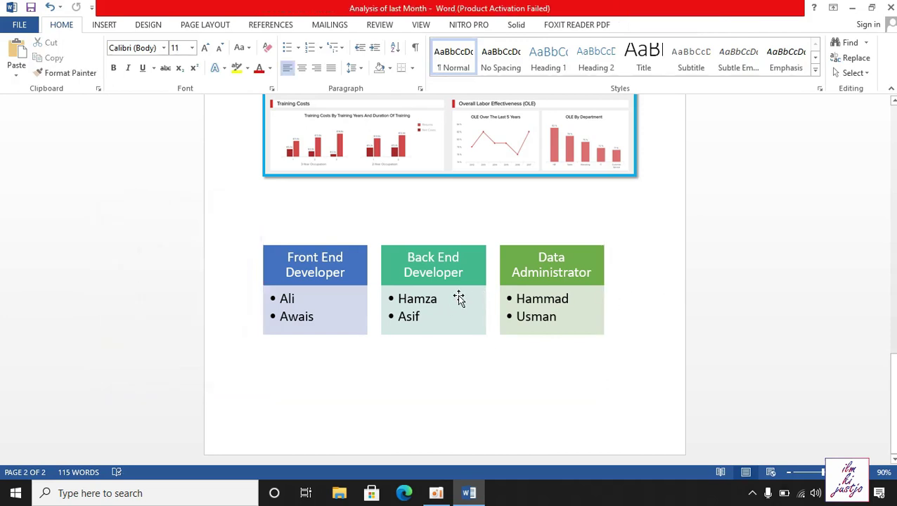
{"action": "left_click", "coordinate": [457, 294]}
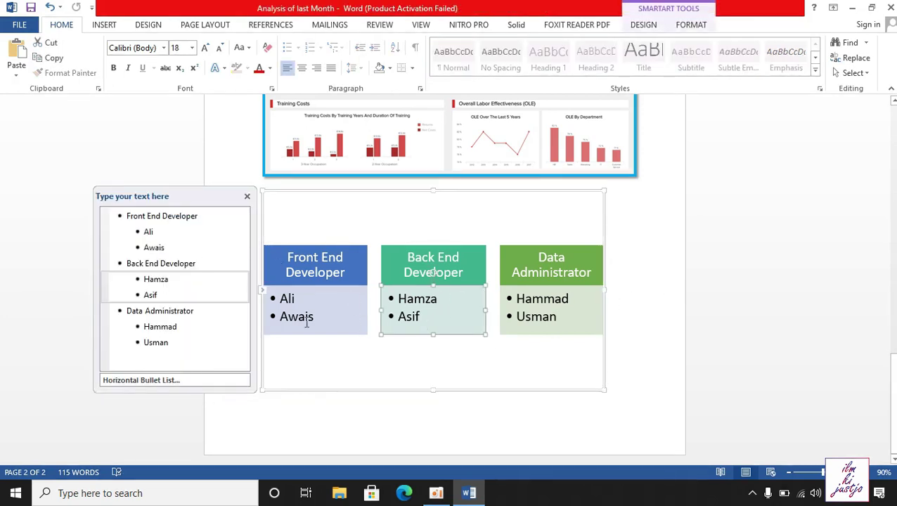
{"action": "left_click", "coordinate": [154, 233]}
{"action": "left_click", "coordinate": [165, 248]}
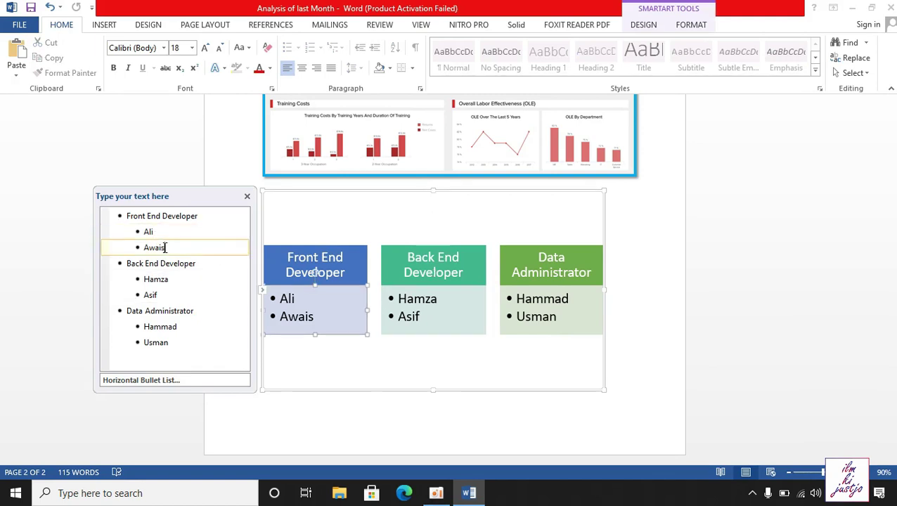
{"action": "left_click", "coordinate": [180, 294]}
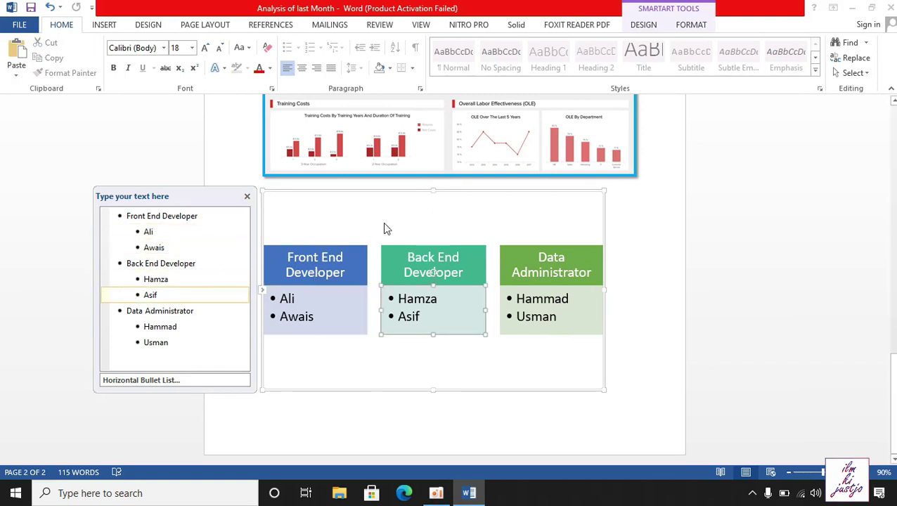
{"action": "left_click", "coordinate": [104, 24]}
{"action": "left_click", "coordinate": [212, 66]}
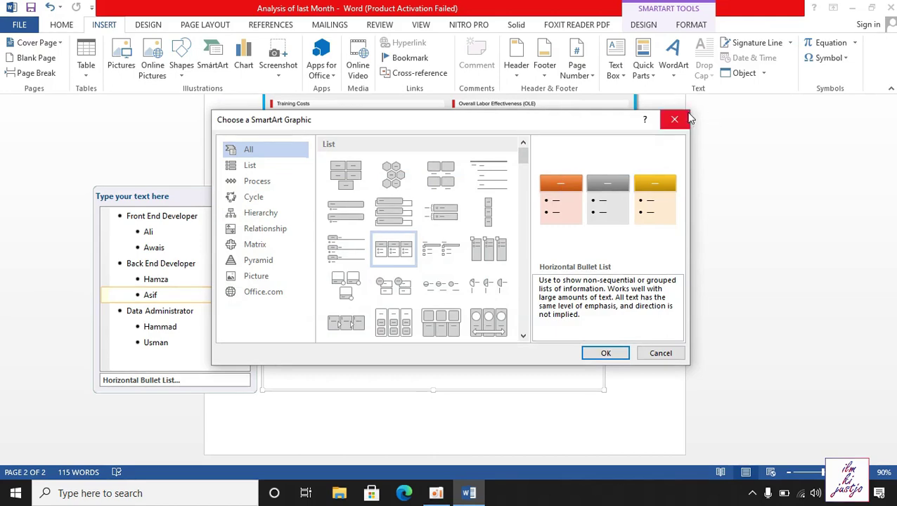
{"action": "left_click", "coordinate": [675, 119]}
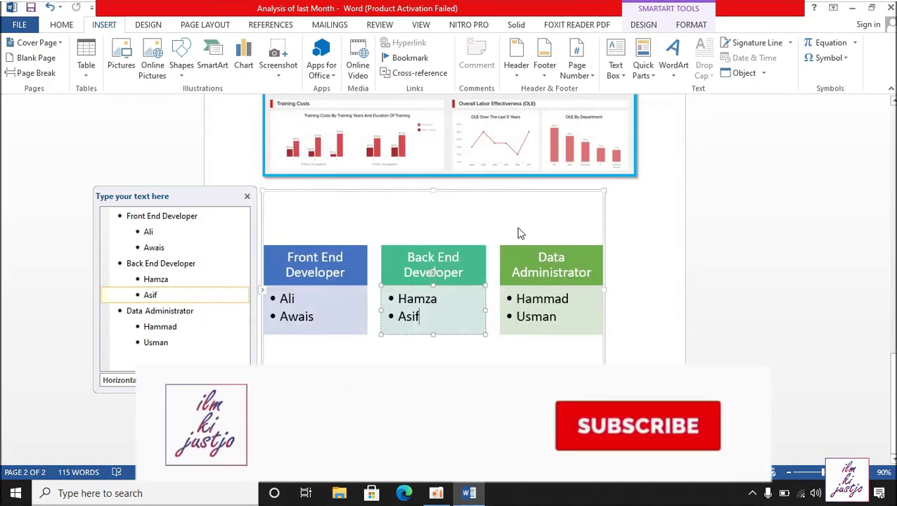